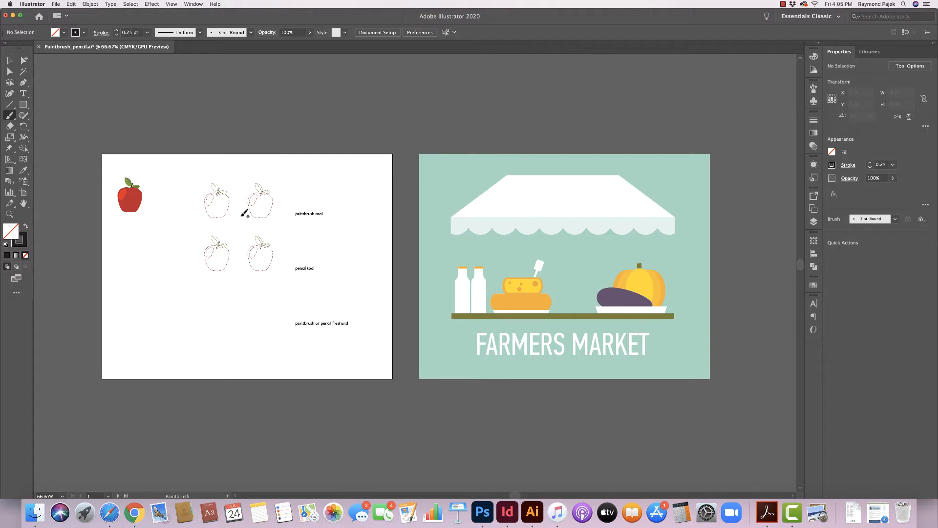
Choose the Essentials Classic workspace and activate the Pencil tool from the Shaper tool group.
left_click(796, 16)
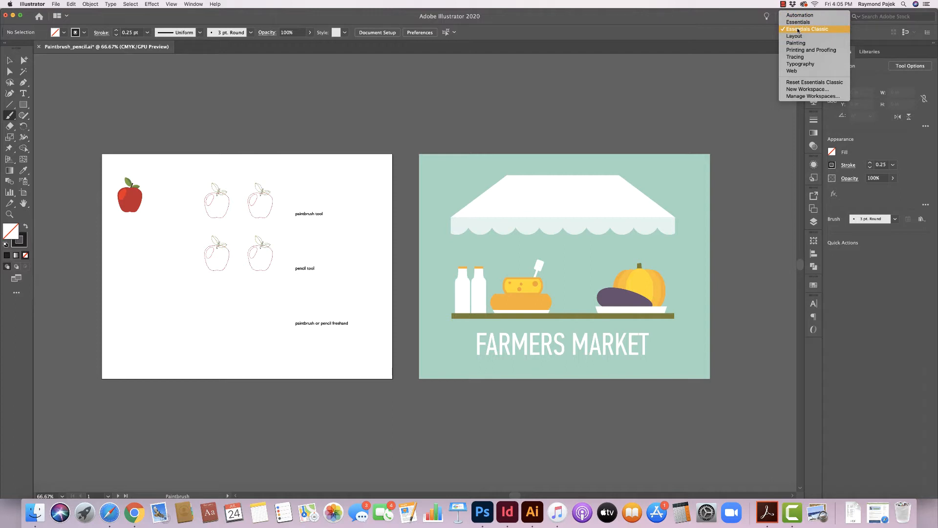
left_click(798, 29)
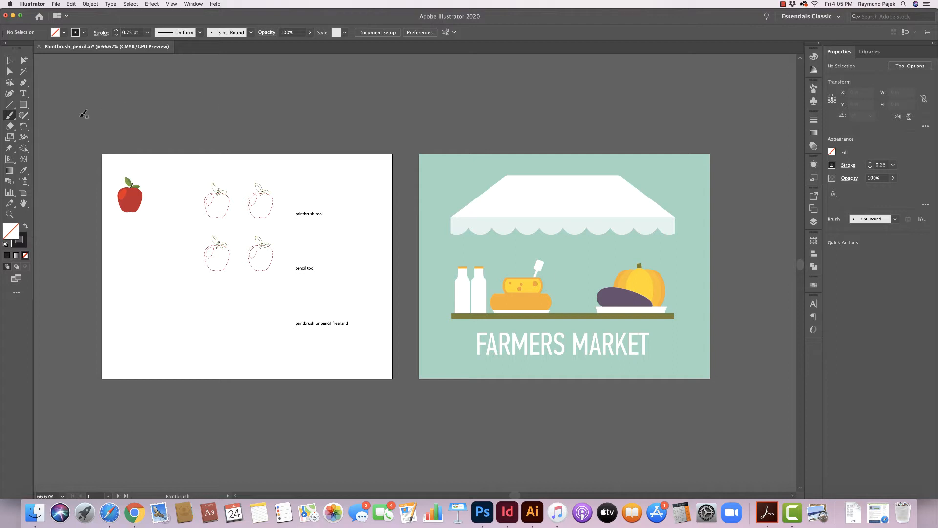
left_click(28, 119)
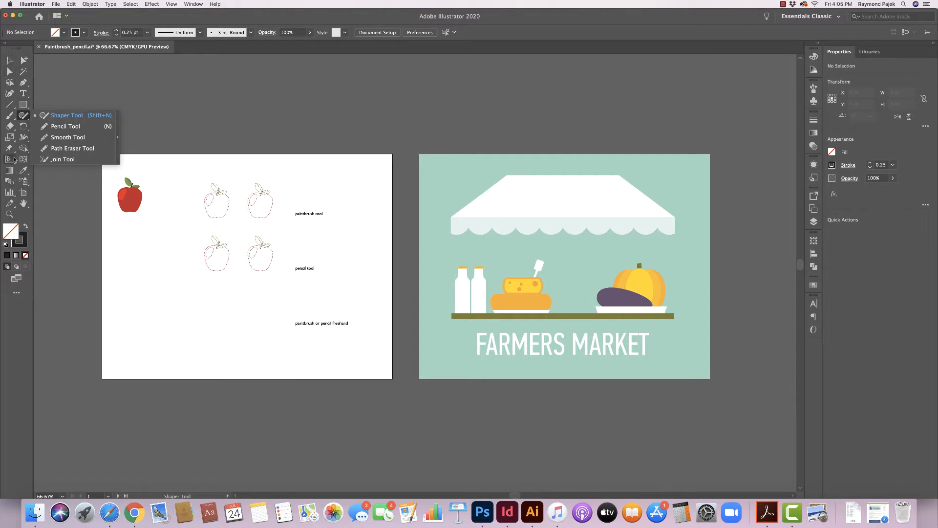
left_click(28, 121)
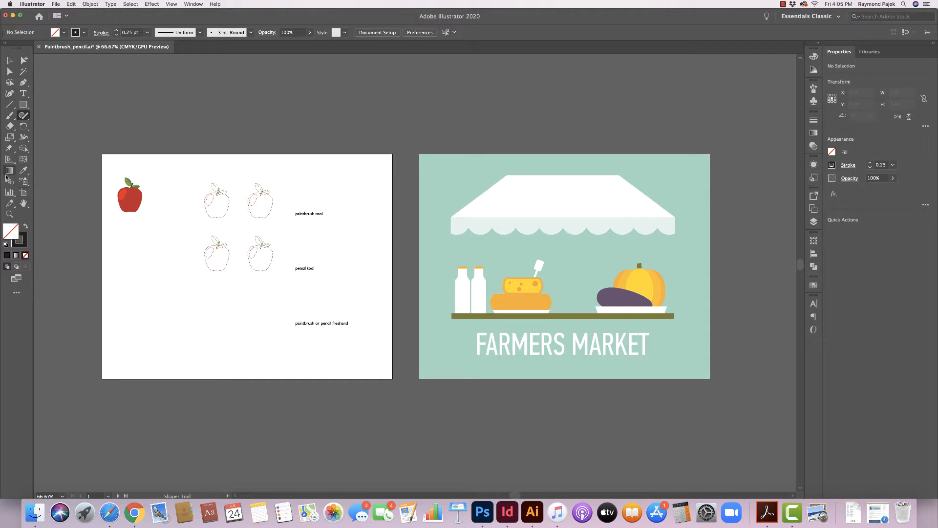
left_click(28, 121)
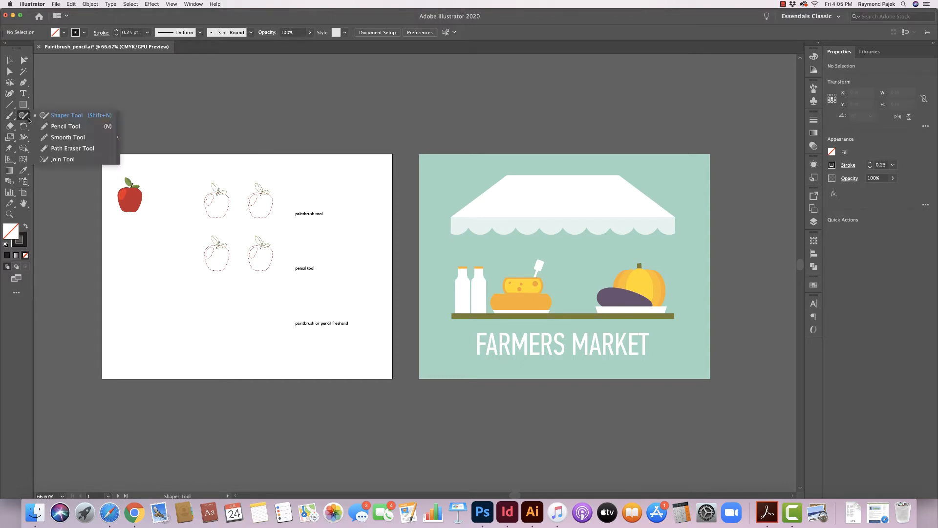
left_click(56, 125)
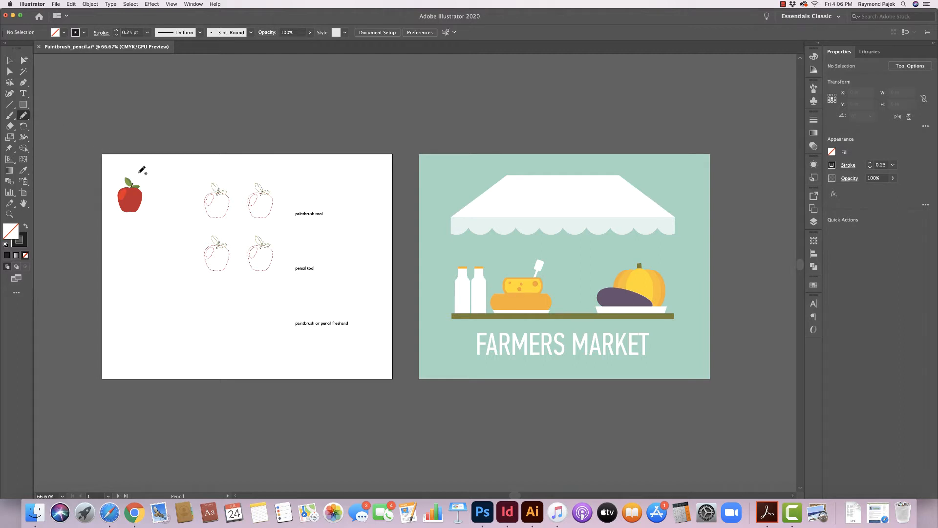
Accept the Pencil options: fidelity fully Smooth, Keep selected on, close paths within 15 pixels, edit selected paths within 6 pixels.
double_click(23, 117)
mouse_move(399, 185)
left_mouse_down()
mouse_move(332, 211)
mouse_move(332, 235)
mouse_move(432, 174)
left_mouse_up()
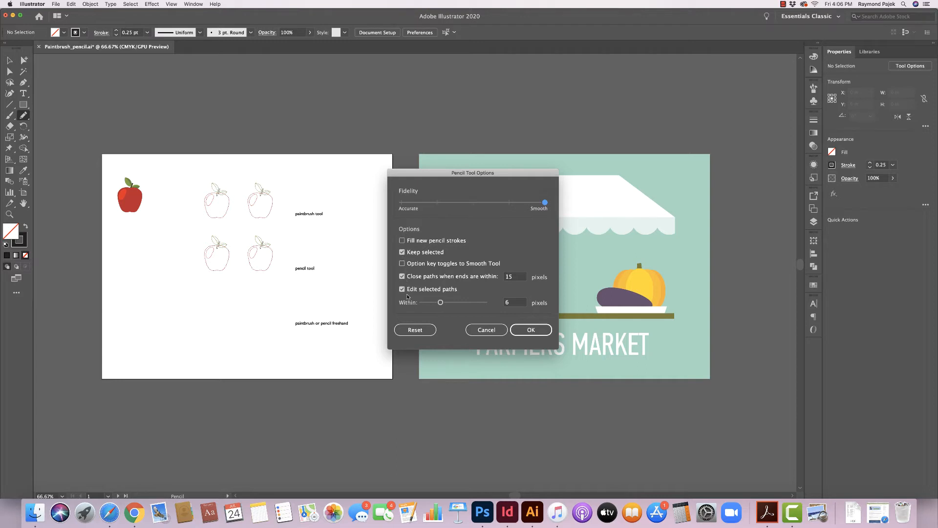
left_click(522, 329)
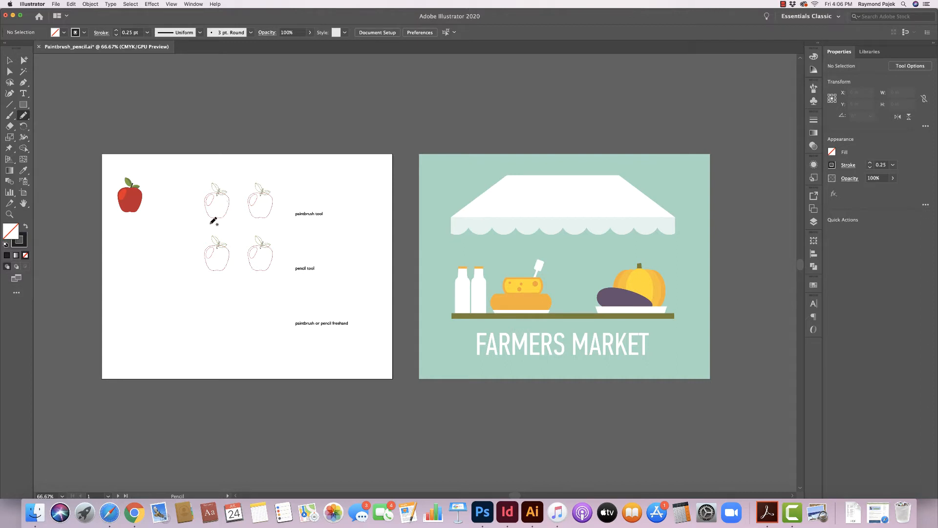
Trace the stem of the first apple in the paintbrush tool row with the Pencil as a closed path, about 0.13 by 0.22 in.
mouse_move(206, 204)
left_mouse_down()
mouse_move(216, 188)
mouse_move(224, 203)
mouse_move(214, 213)
left_mouse_up()
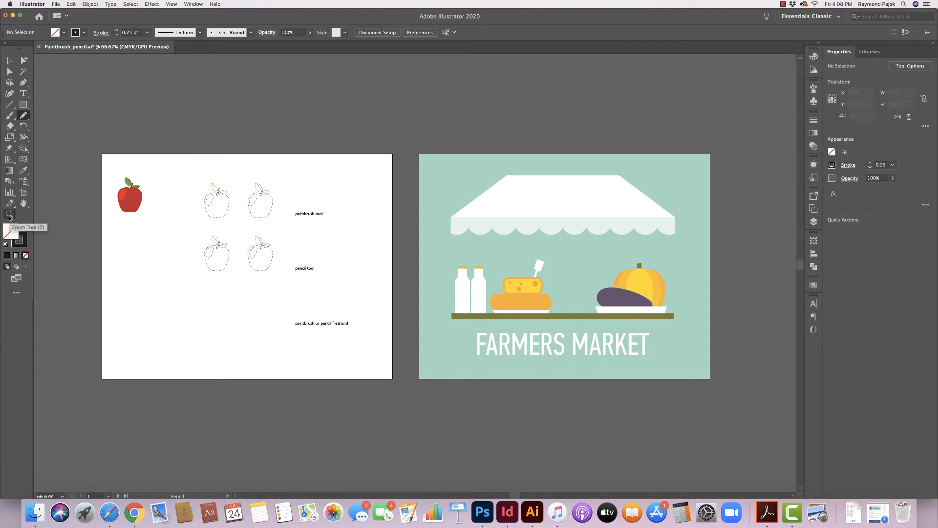
key("z")
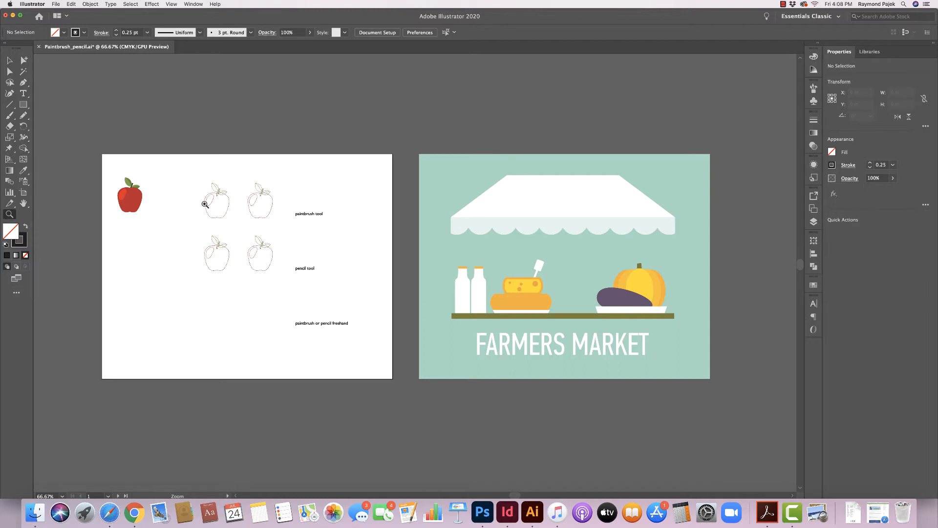
left_click_drag(215, 206, 373, 310)
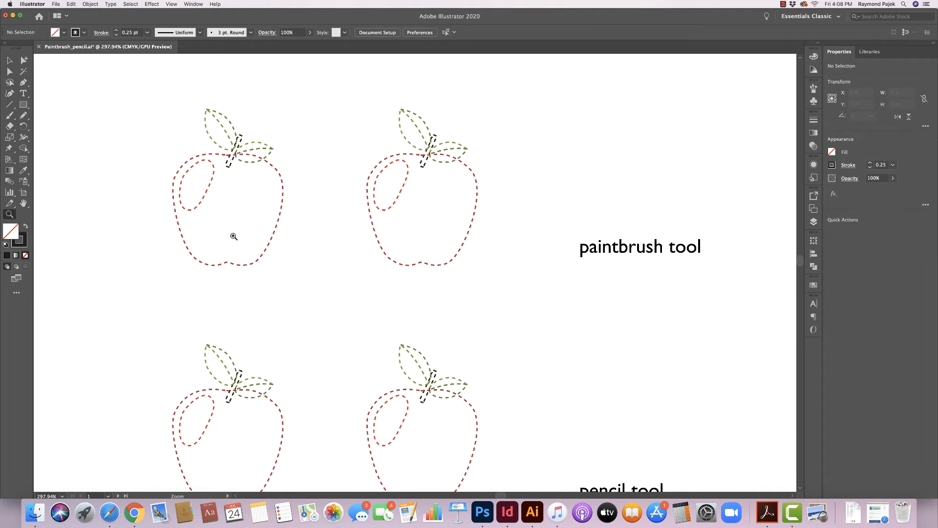
left_click_drag(234, 237, 263, 259)
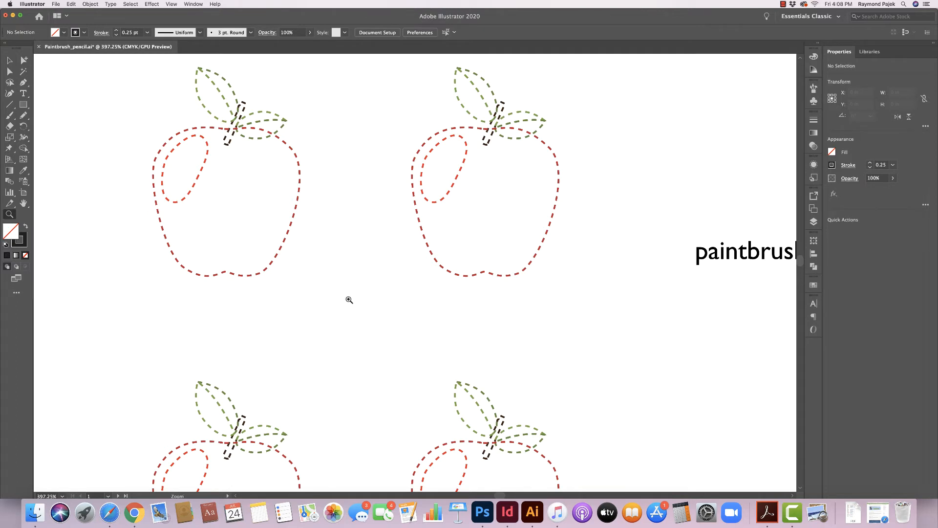
left_click_drag(329, 281, 468, 364)
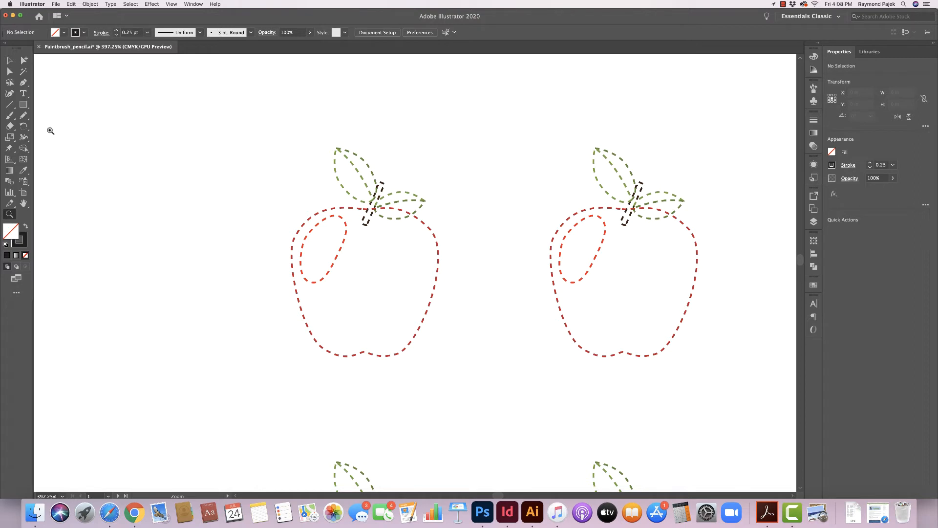
left_click(24, 116)
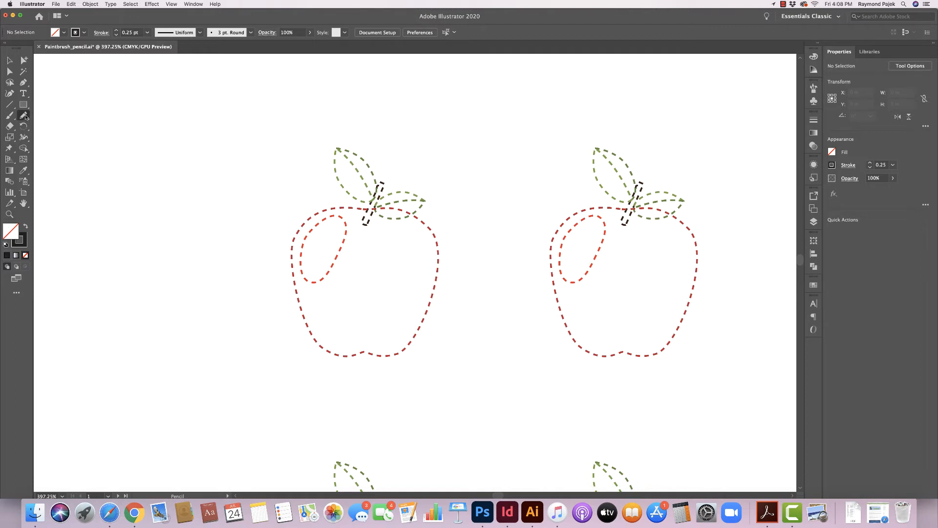
double_click(25, 116)
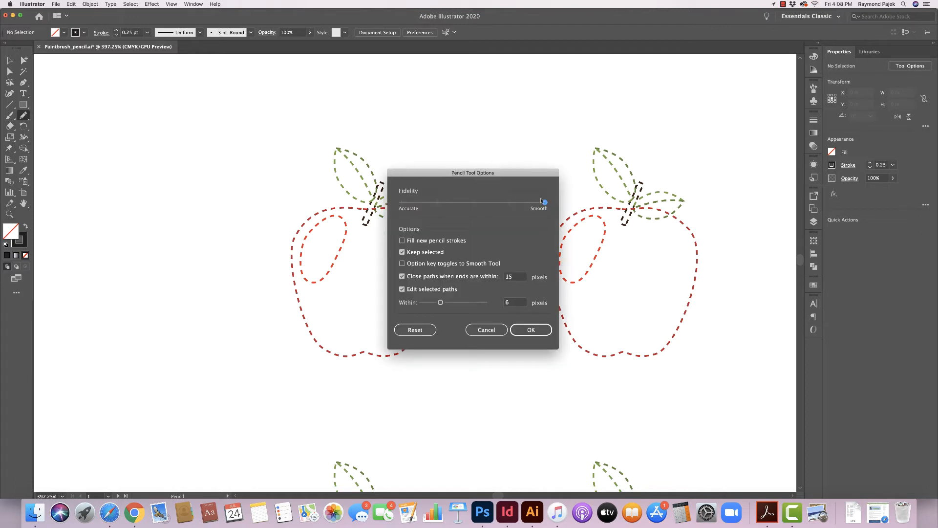
left_click(525, 331)
left_click(525, 330)
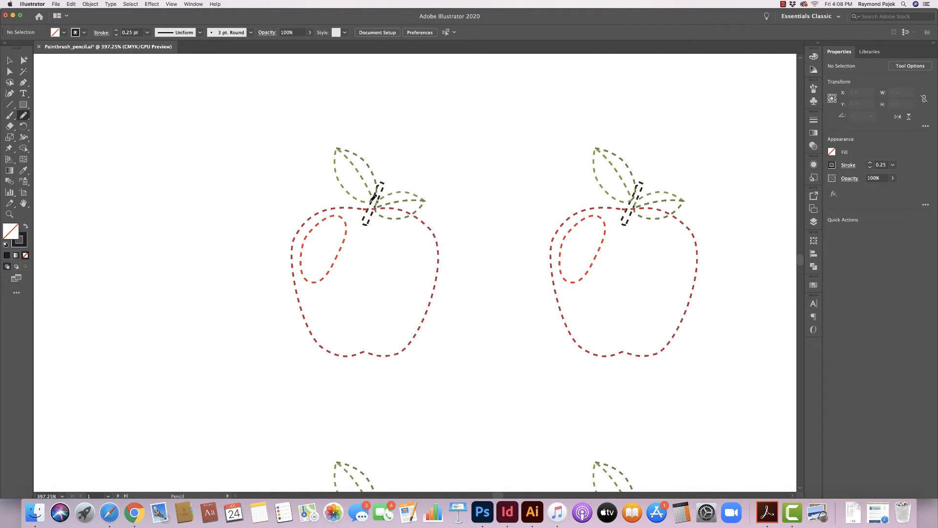
mouse_move(374, 197)
left_mouse_down()
mouse_move(384, 184)
mouse_move(382, 201)
left_mouse_up()
left_click_drag(376, 196, 385, 182)
left_click_drag(382, 180, 381, 184)
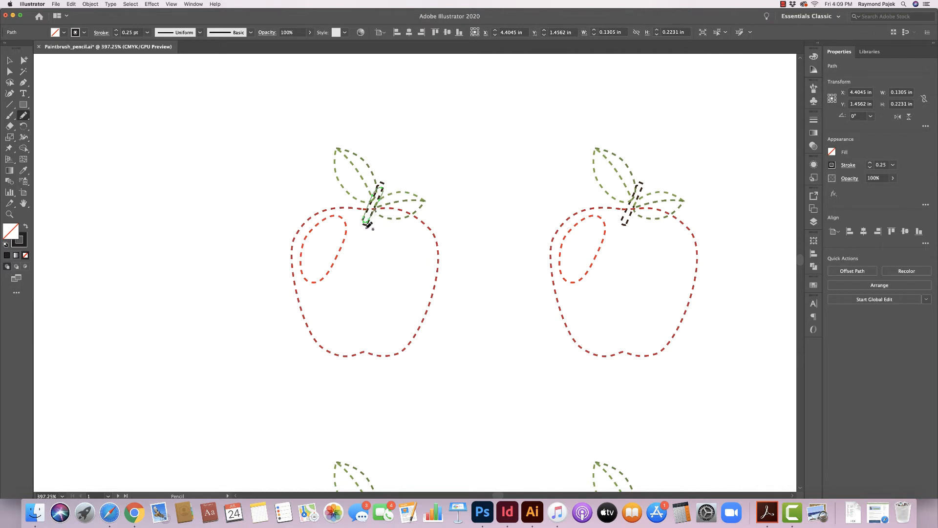
Move the traced stem outline off the apple to the blank area beside it, and back over the dashed stem guide.
key("super+equal")
key("super+equal")
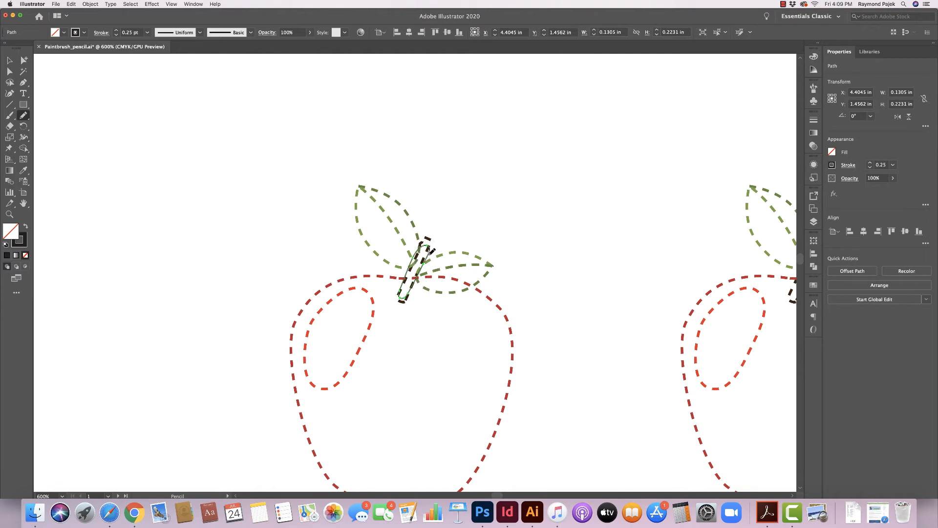
key("v")
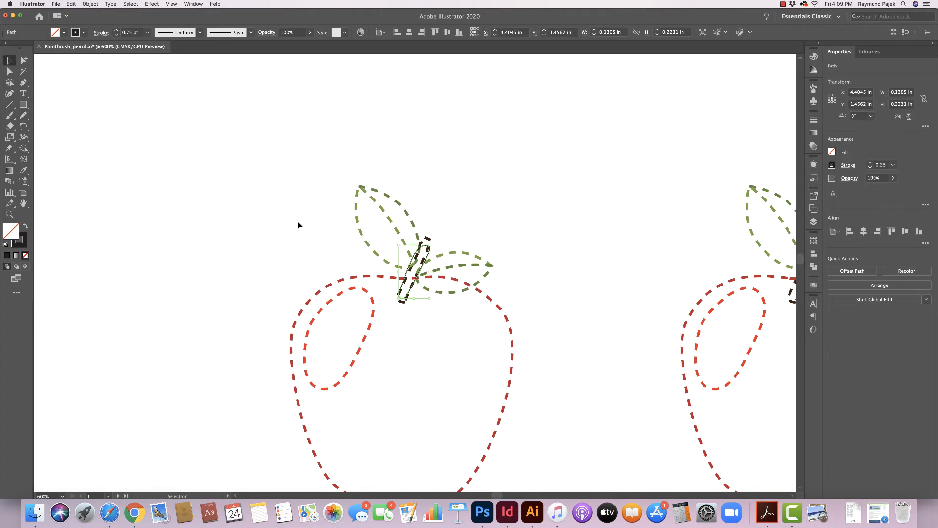
left_click(286, 216)
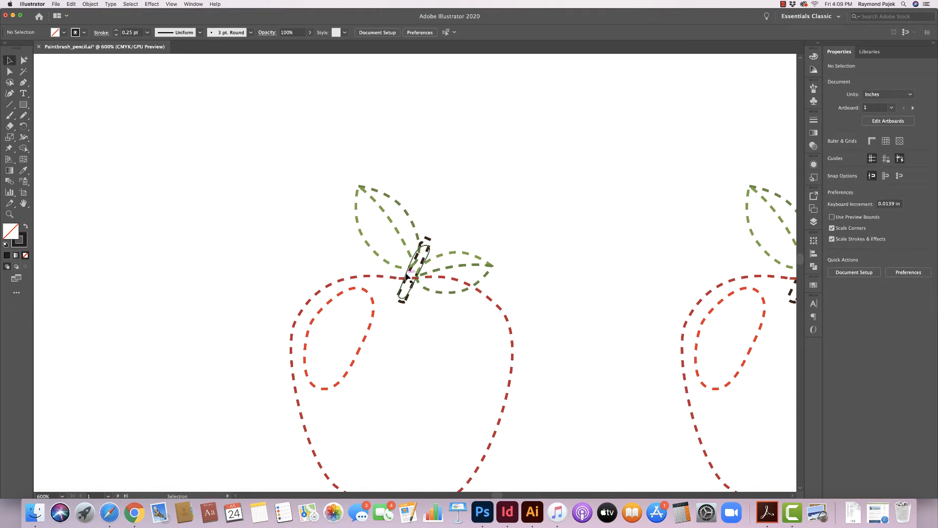
left_click_drag(408, 277, 274, 218)
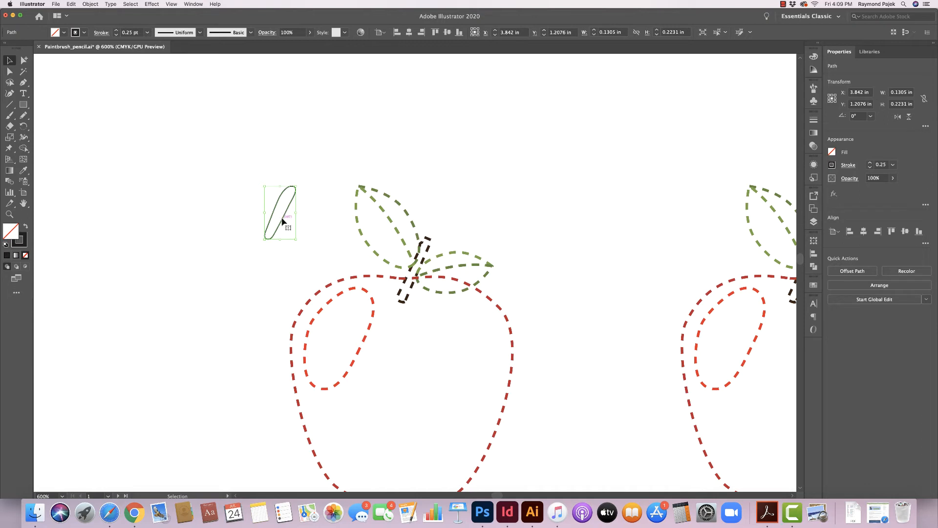
left_click_drag(288, 225, 419, 270)
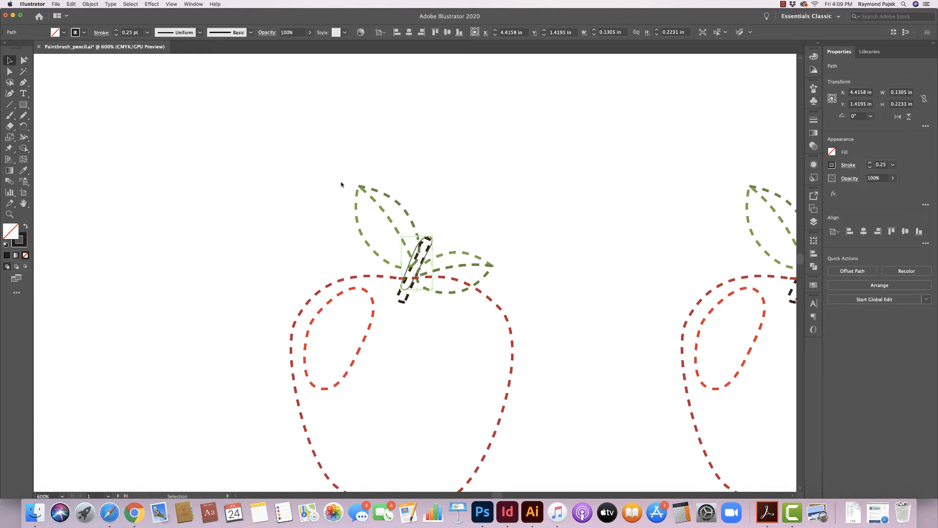
Fill the traced stem with the dark purplish-brown swatch, remove its stroke, and deselect it.
left_click(64, 33)
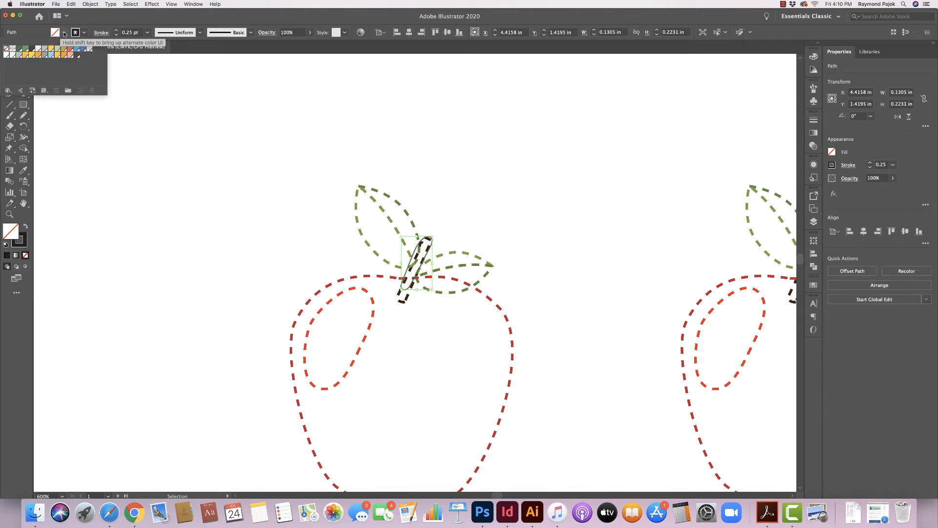
left_click(31, 49)
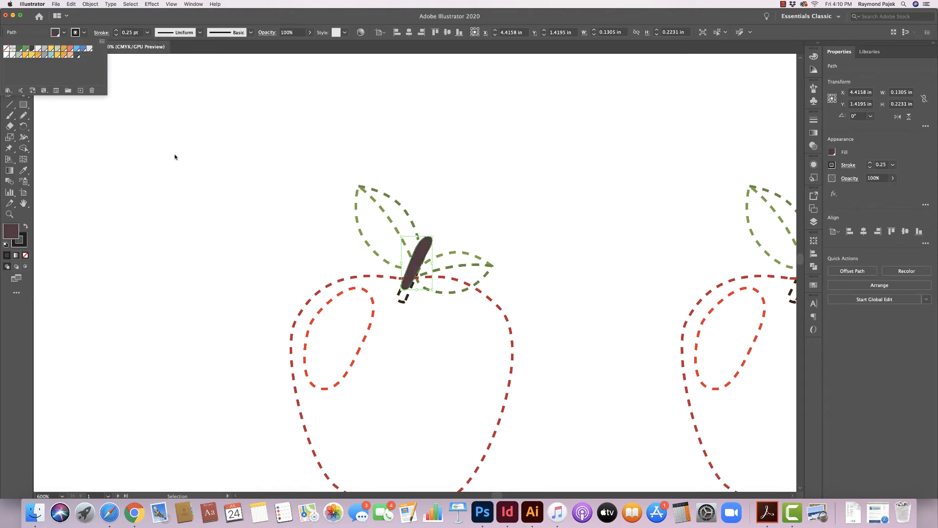
left_click(85, 33)
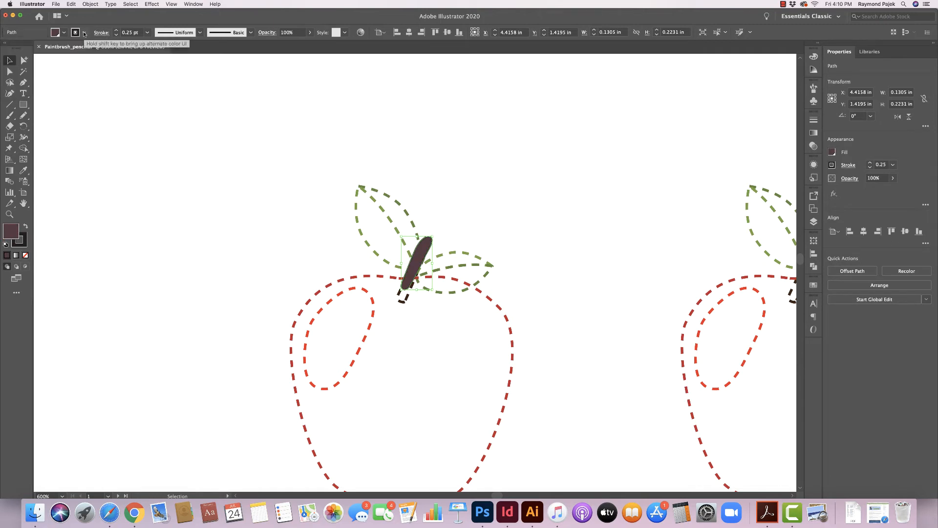
left_click(84, 33)
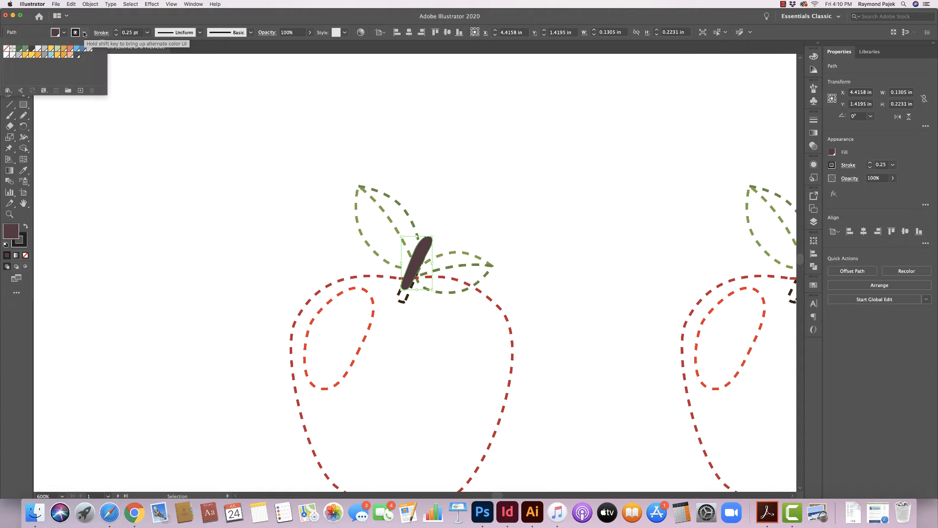
left_click(7, 48)
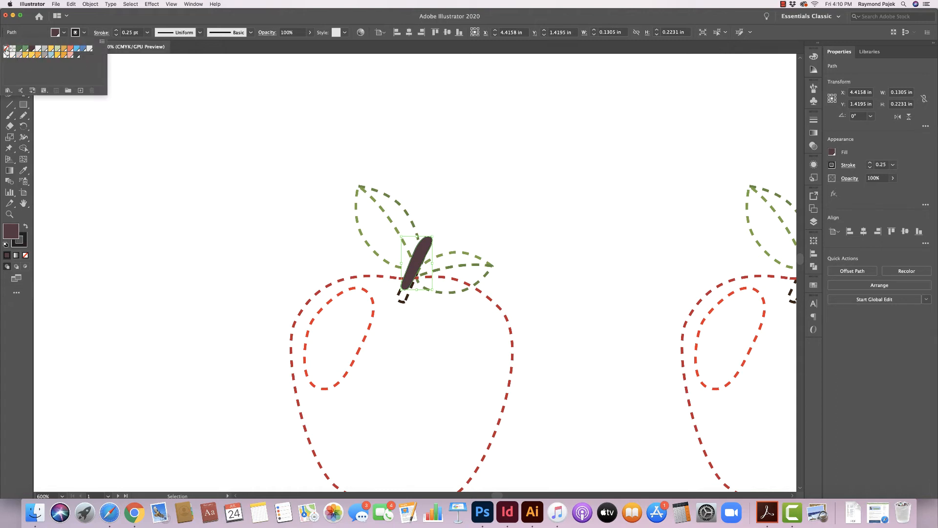
left_click(319, 243)
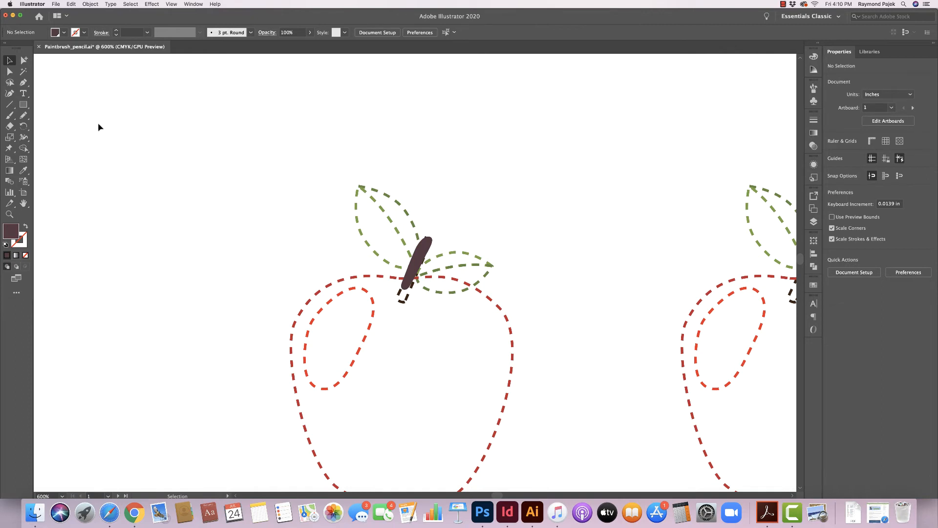
Trace the left half of the upper leaf with the Pencil and redraw its edge to follow the dashed guide, about 0.24 by 0.34 in.
left_click(21, 116)
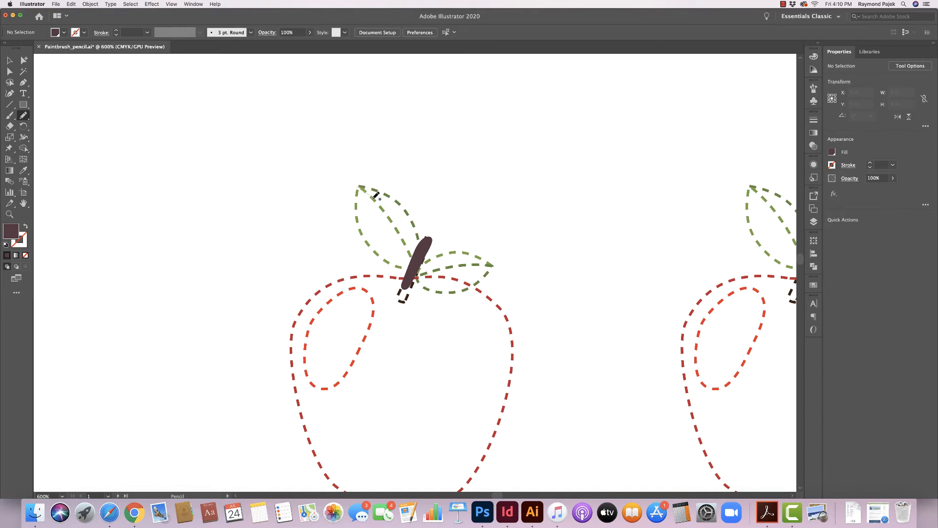
mouse_move(373, 197)
left_mouse_down()
mouse_move(415, 267)
mouse_move(368, 248)
mouse_move(350, 222)
mouse_move(361, 188)
left_mouse_up()
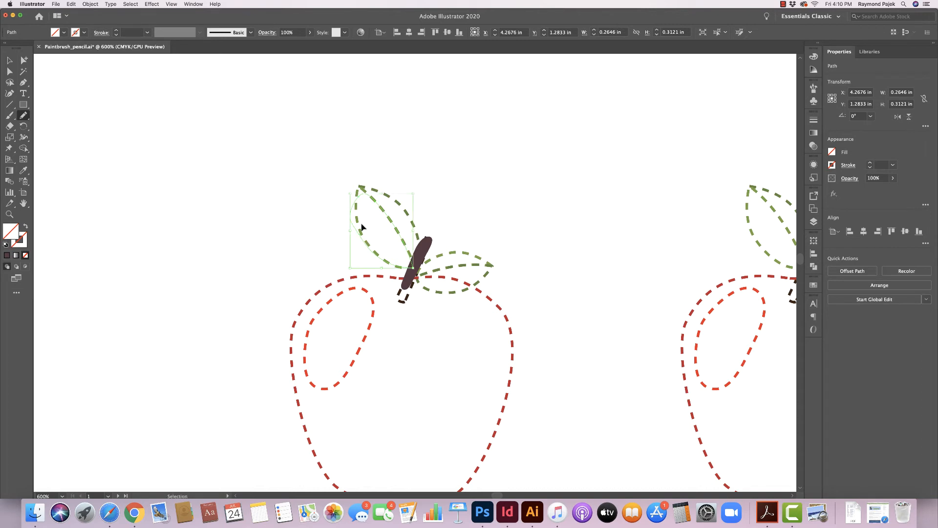
key("super+equal")
key("super+equal")
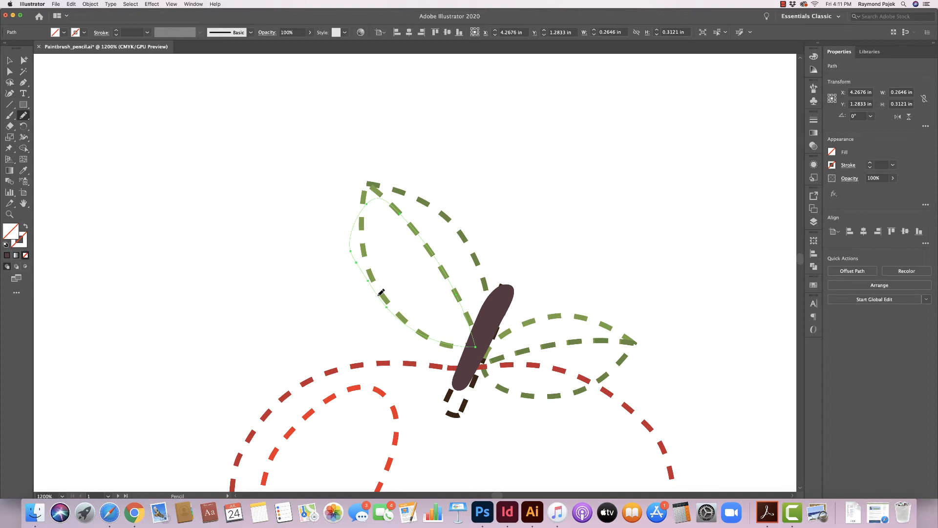
mouse_move(377, 286)
left_mouse_down()
mouse_move(365, 183)
mouse_move(391, 205)
left_mouse_up()
left_click_drag(375, 277, 374, 275)
Fill the traced left half of the upper leaf with the lighter green swatch and deselect it.
left_click(64, 33)
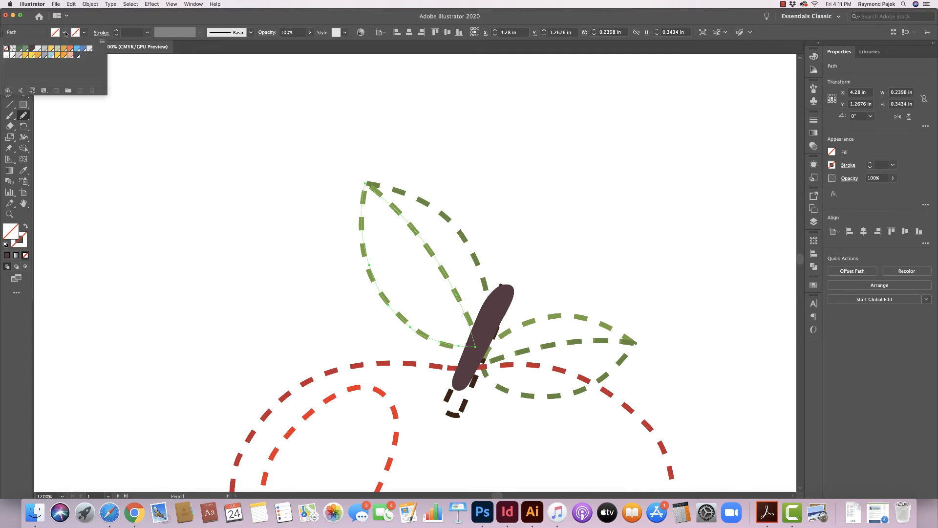
left_click(25, 48)
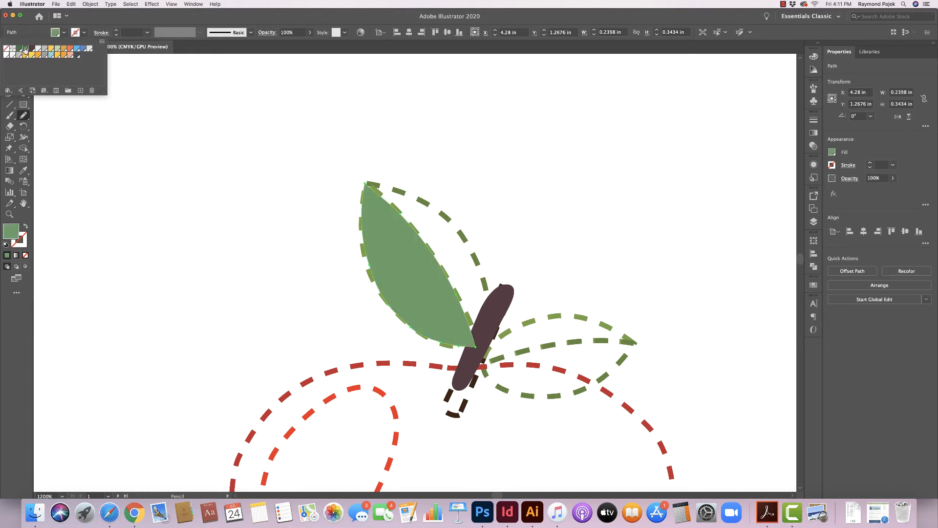
left_click(245, 188)
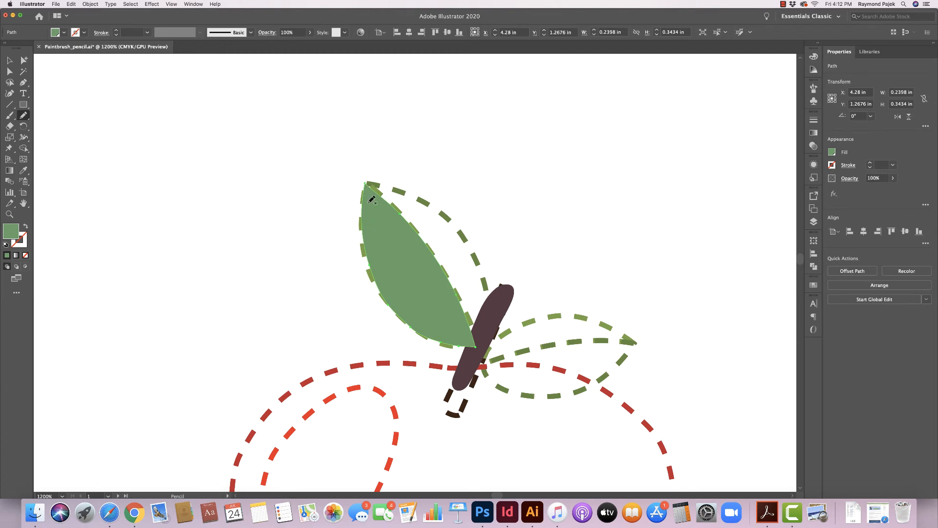
key("super")
left_click(333, 195, "super")
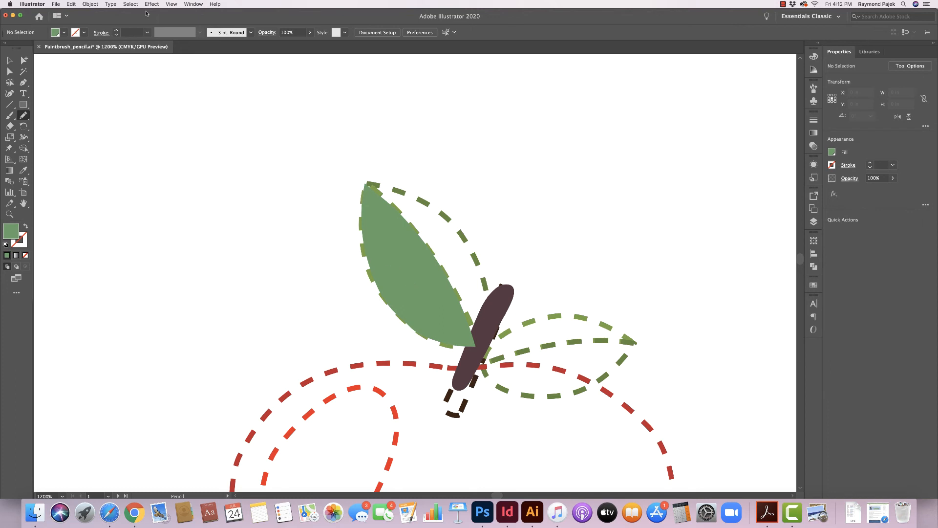
Trace the right half of the upper leaf with the Pencil and redraw its inner edge along the dashed guide, about 0.27 by 0.34 in.
left_click(130, 4)
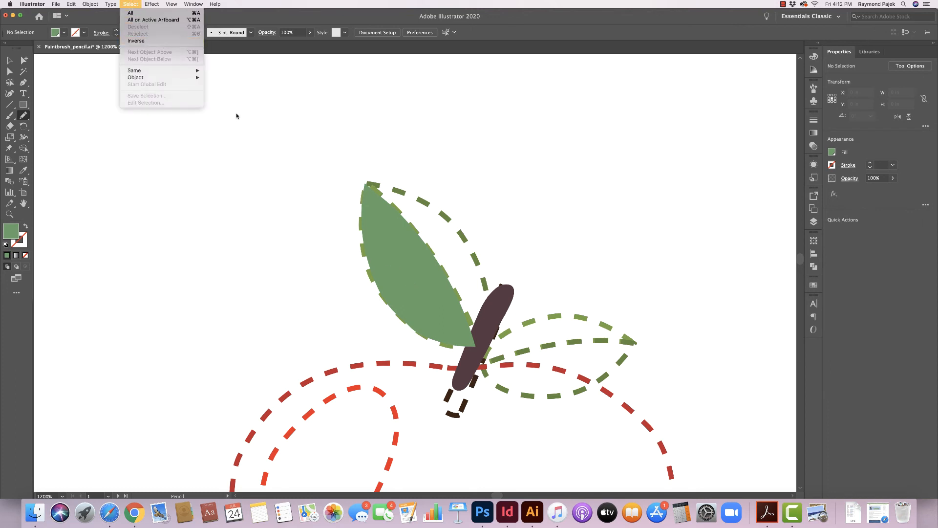
left_click(260, 121)
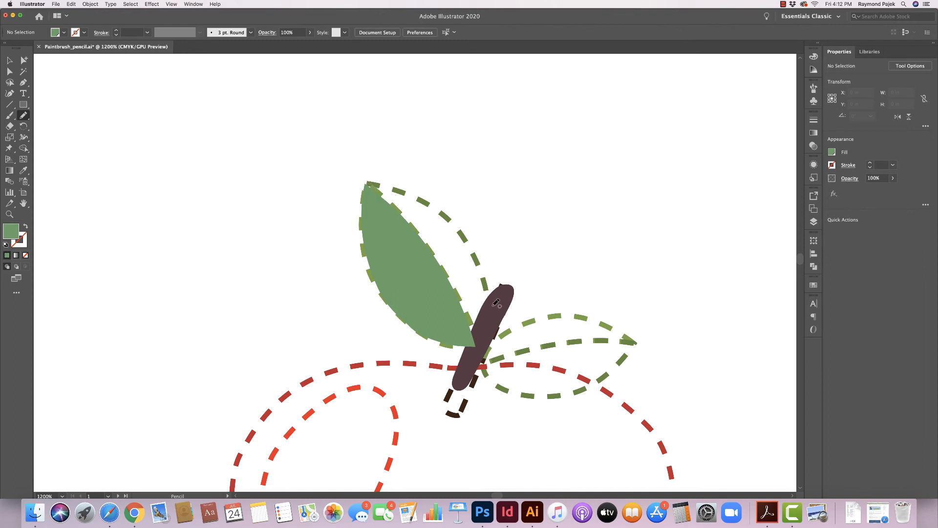
mouse_move(493, 318)
left_mouse_down()
mouse_move(478, 260)
mouse_move(442, 217)
mouse_move(409, 194)
mouse_move(368, 185)
mouse_move(426, 247)
mouse_move(477, 345)
mouse_move(494, 316)
left_mouse_up()
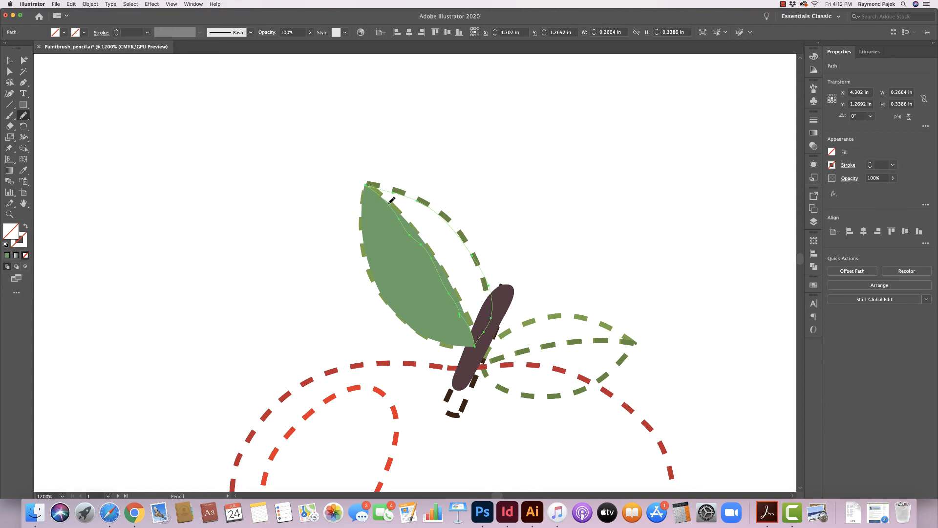
left_click_drag(387, 201, 474, 327)
Fill the traced right half of the upper leaf with the darker green swatch and deselect it.
left_click(63, 32)
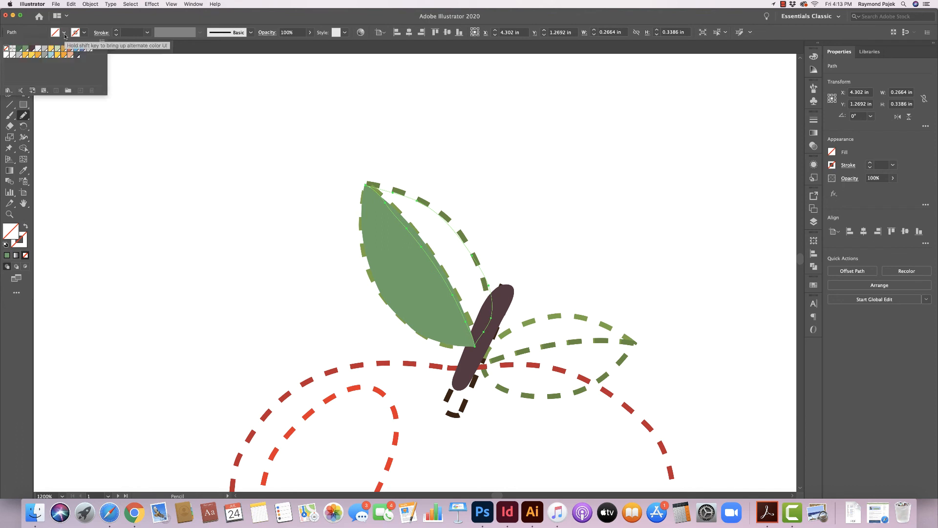
left_click(26, 48)
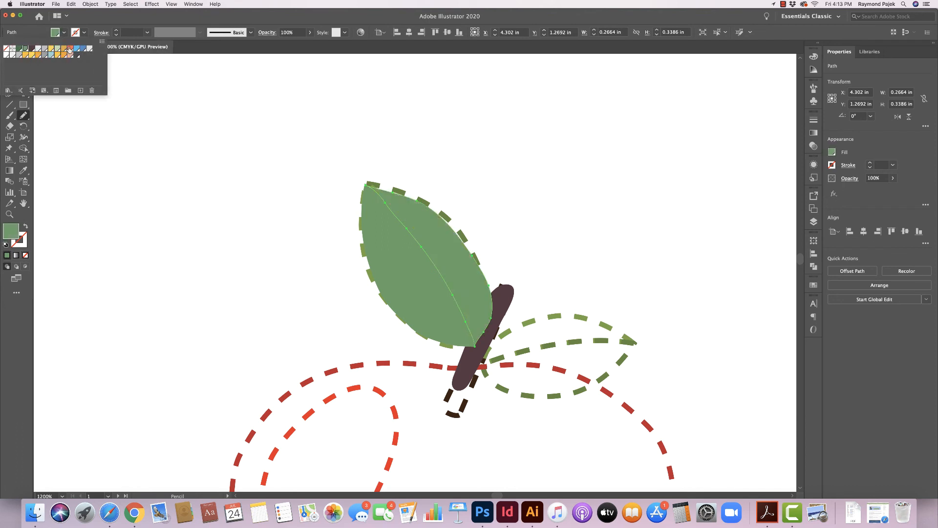
left_click(19, 48)
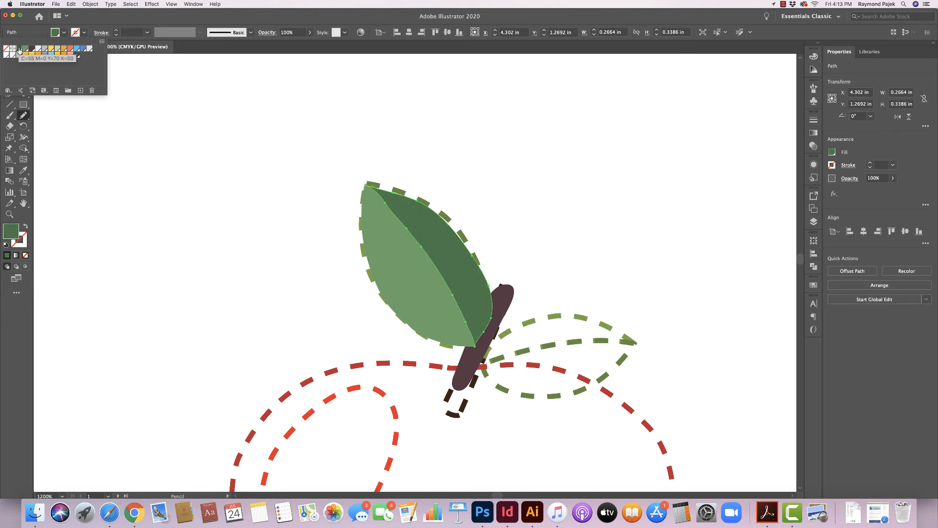
left_click(101, 146)
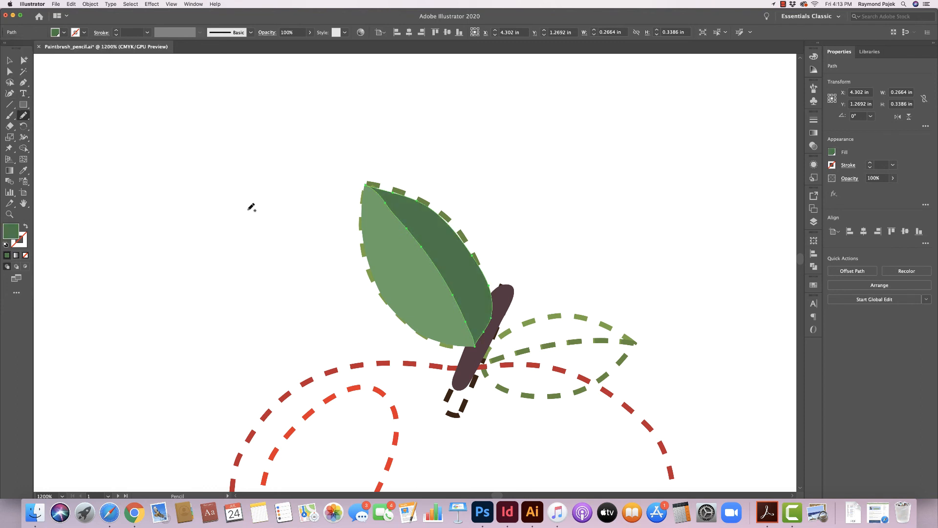
key("super+shift+a")
key("v")
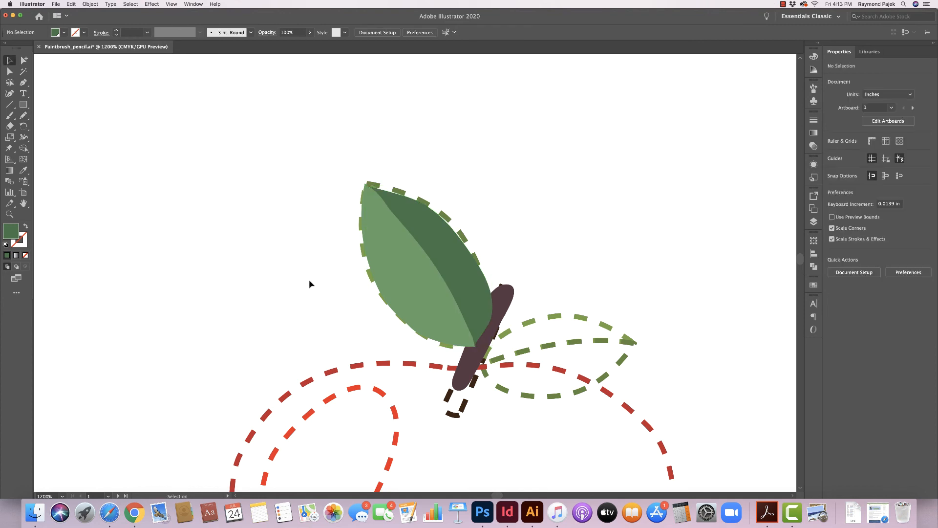
Trace the dashed highlight on the first apple with the Paintbrush, about 0.27 by 0.40 in, and undo the extra stroke over its edge.
key("super+minus")
key("super+minus")
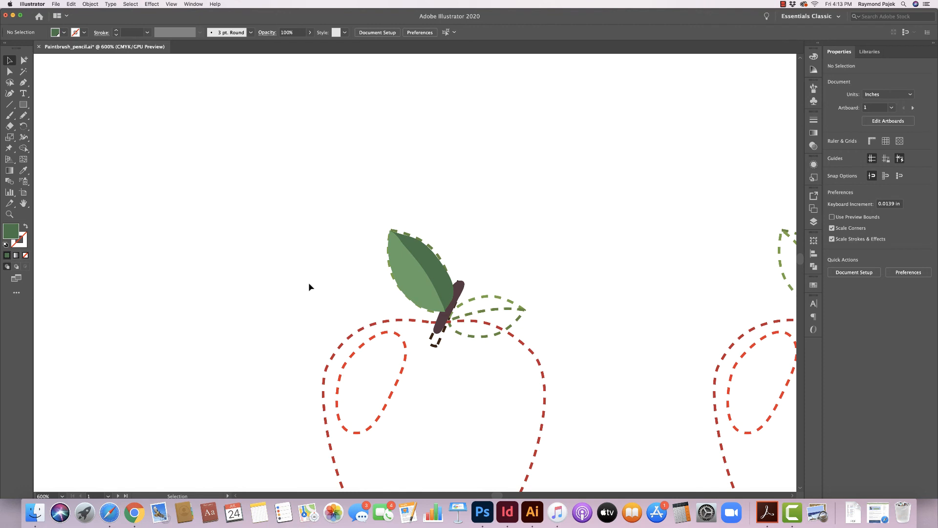
left_click_drag(309, 284, 223, 159)
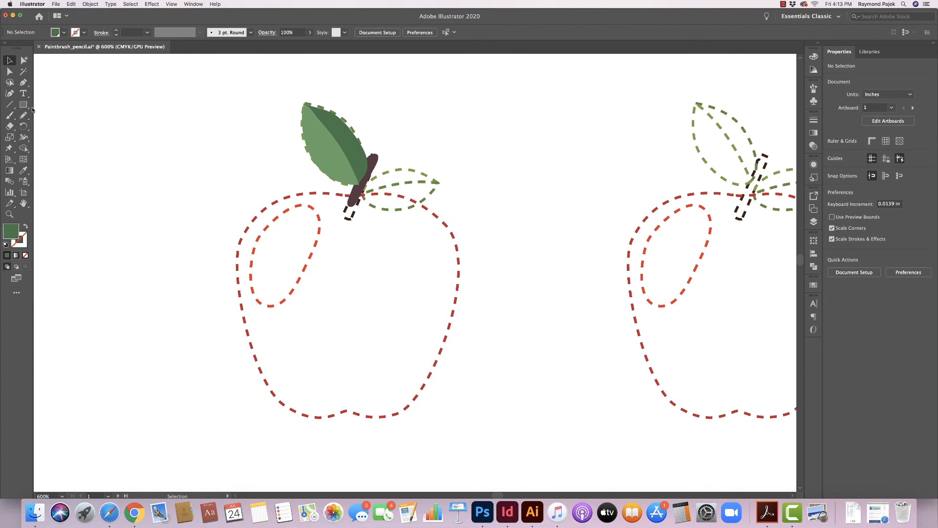
left_click(11, 117)
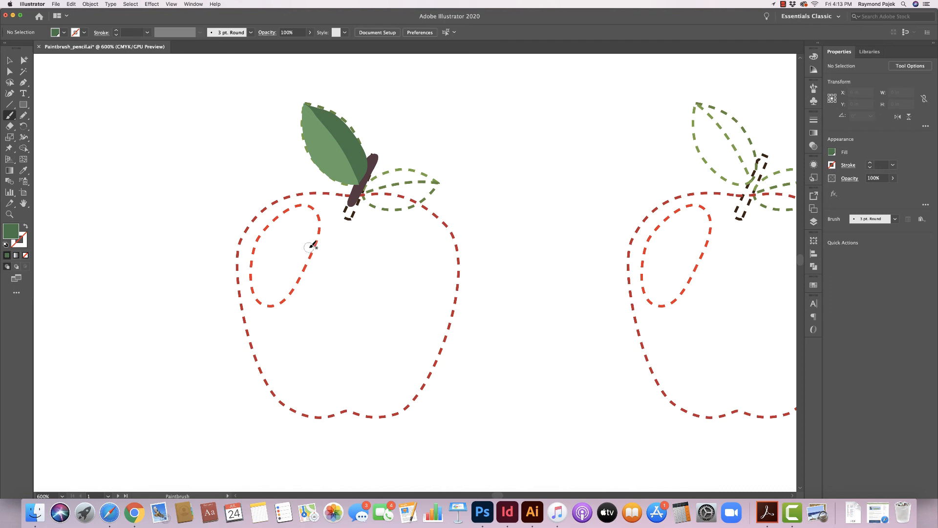
mouse_move(317, 248)
left_mouse_down()
mouse_move(289, 294)
mouse_move(266, 299)
mouse_move(255, 271)
mouse_move(261, 229)
mouse_move(312, 202)
mouse_move(317, 248)
left_mouse_up()
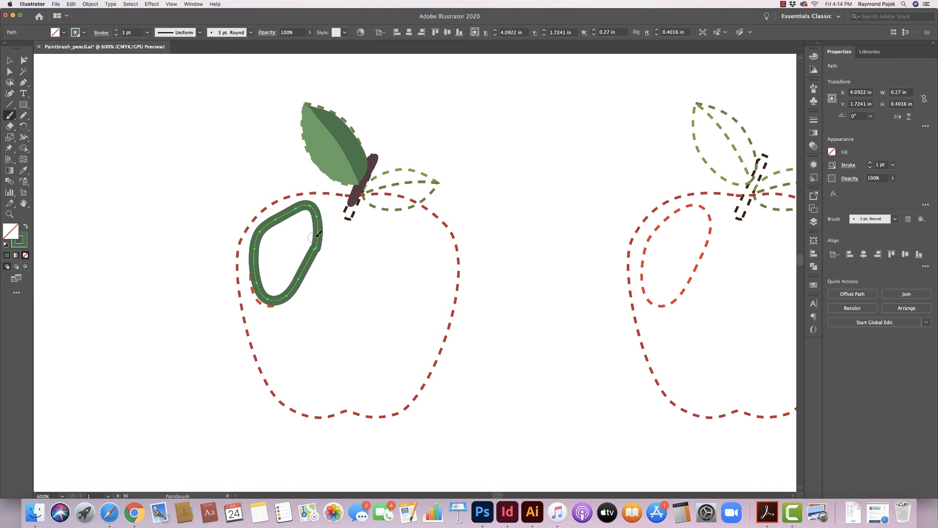
left_click_drag(300, 272, 313, 247)
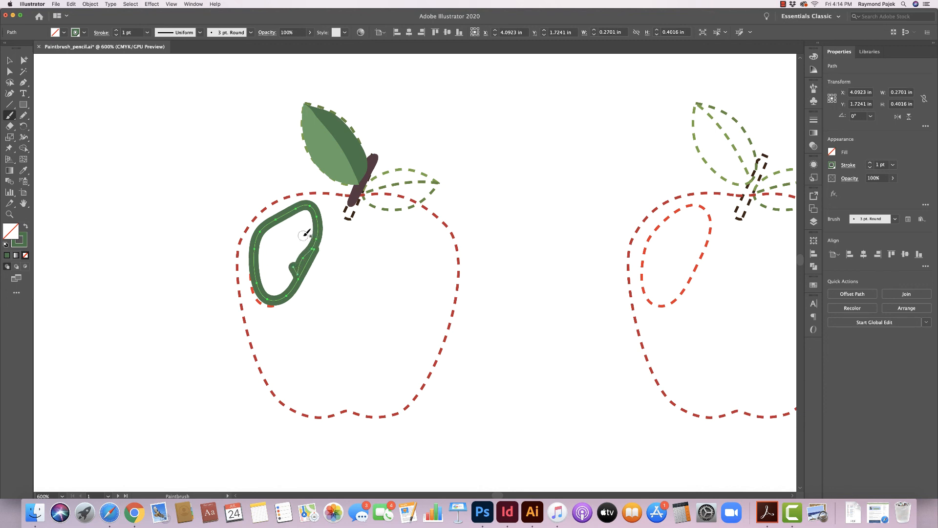
key("super+z")
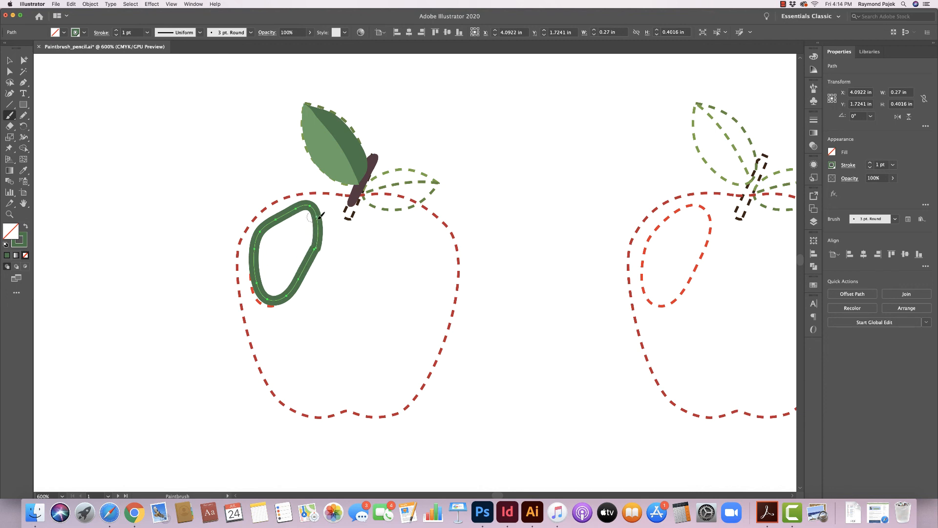
Fill the traced apple highlight with the orange swatch and remove its stroke.
left_click(63, 33)
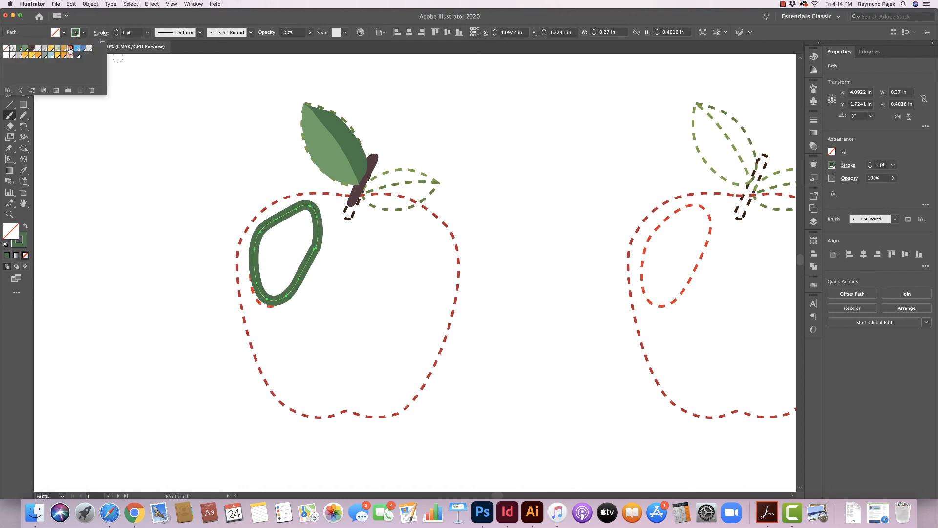
left_click(70, 49)
left_click(84, 33)
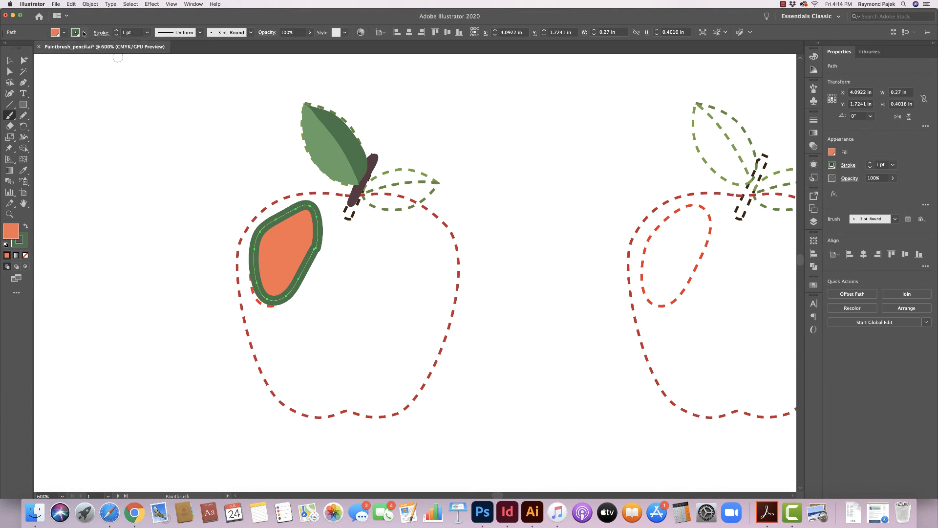
left_click(84, 33)
left_click(6, 49)
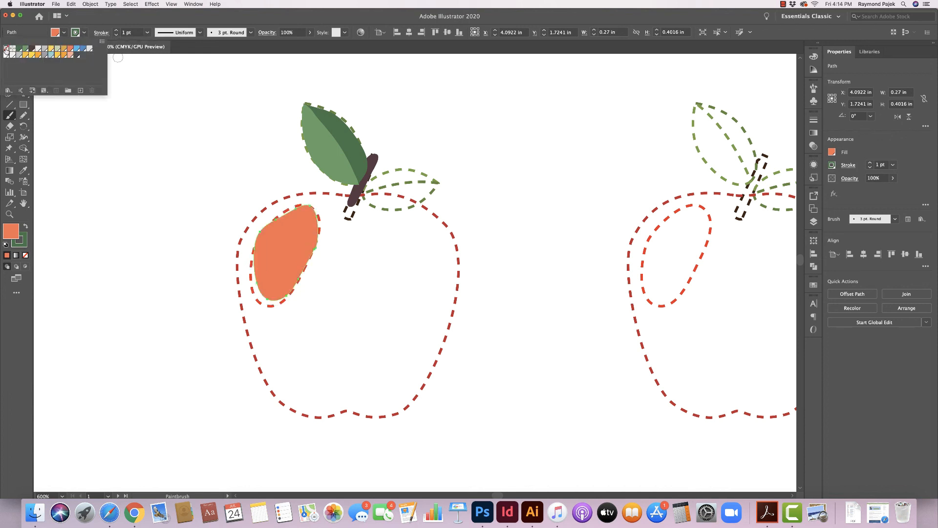
left_click(157, 147)
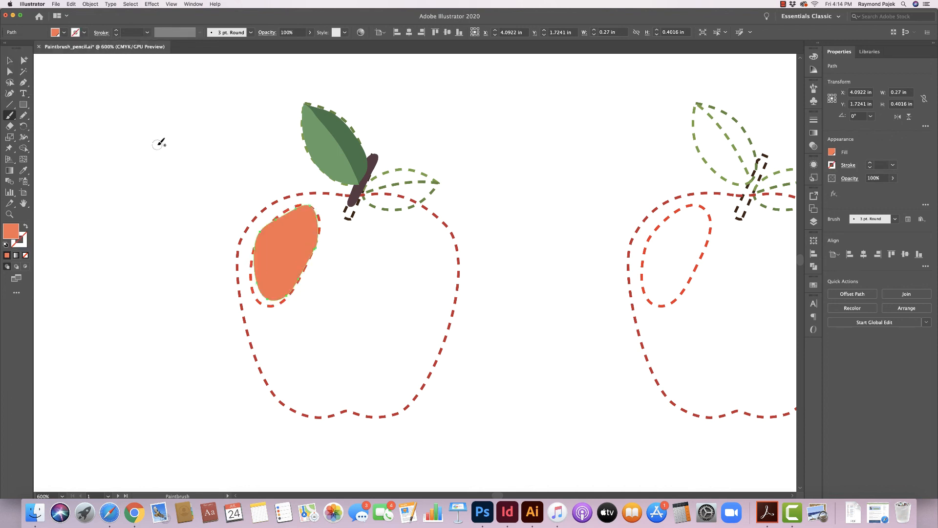
Examine the remaining paintbrush, pencil and freehand practice areas and the Farmers Market artboard beside them.
left_click(9, 60)
key("super+minus")
key("super+minus")
key("super+minus")
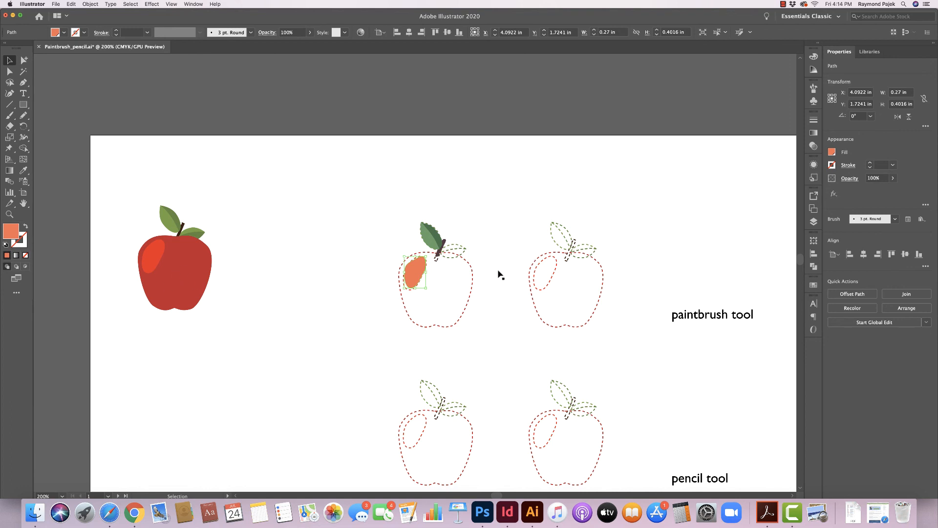
mouse_move(353, 397)
left_mouse_down()
mouse_move(283, 230)
mouse_move(275, 180)
left_mouse_up()
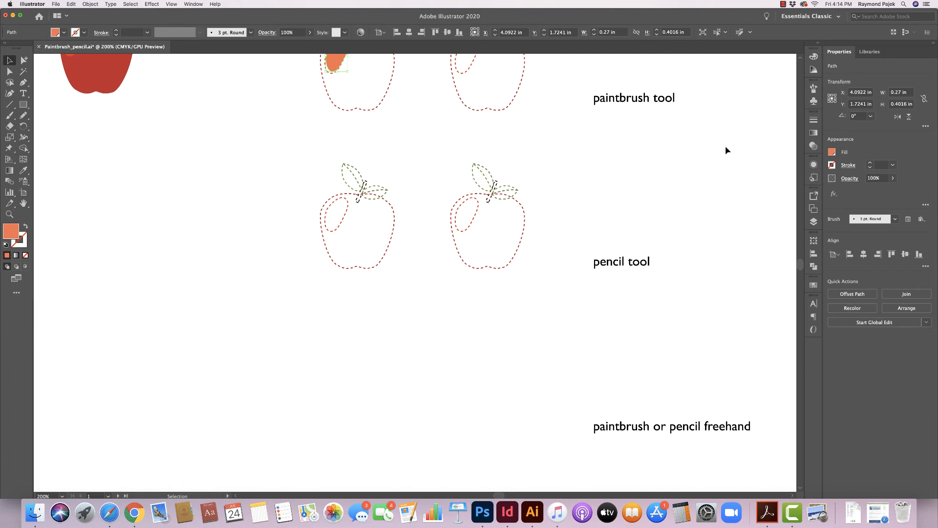
key("super+minus")
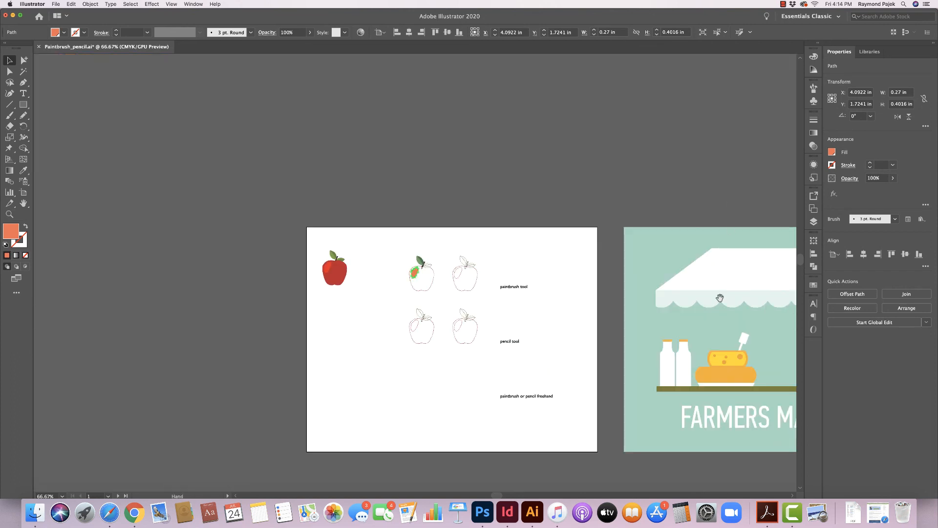
scroll(624, 321, "right", 6)
scroll(623, 321, "down", 2)
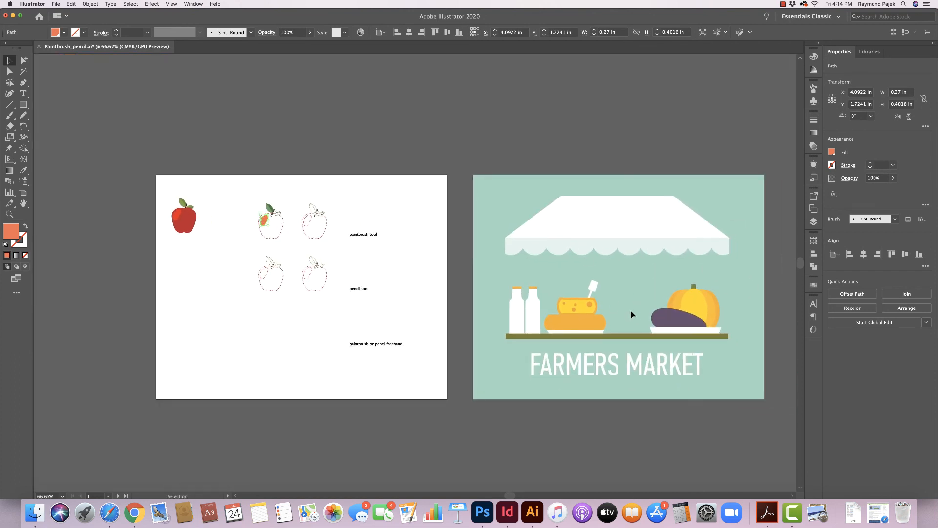
left_click(783, 4)
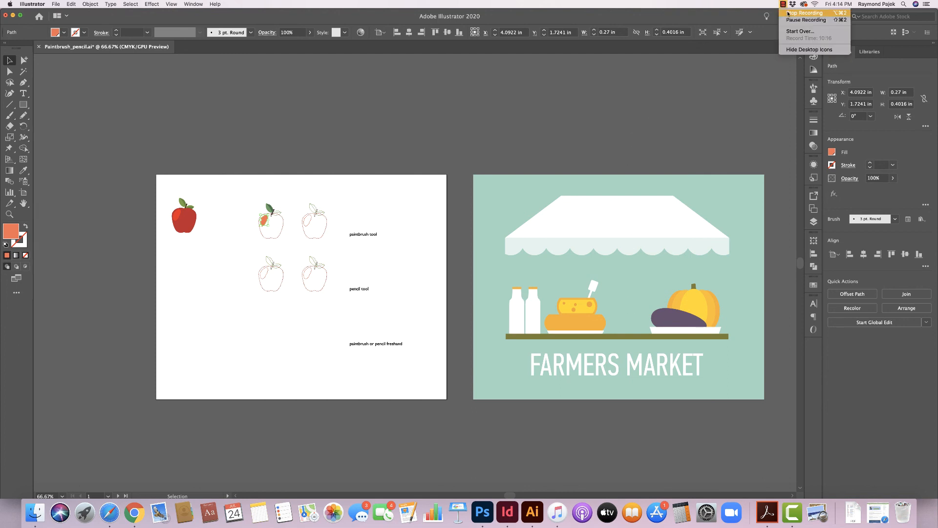